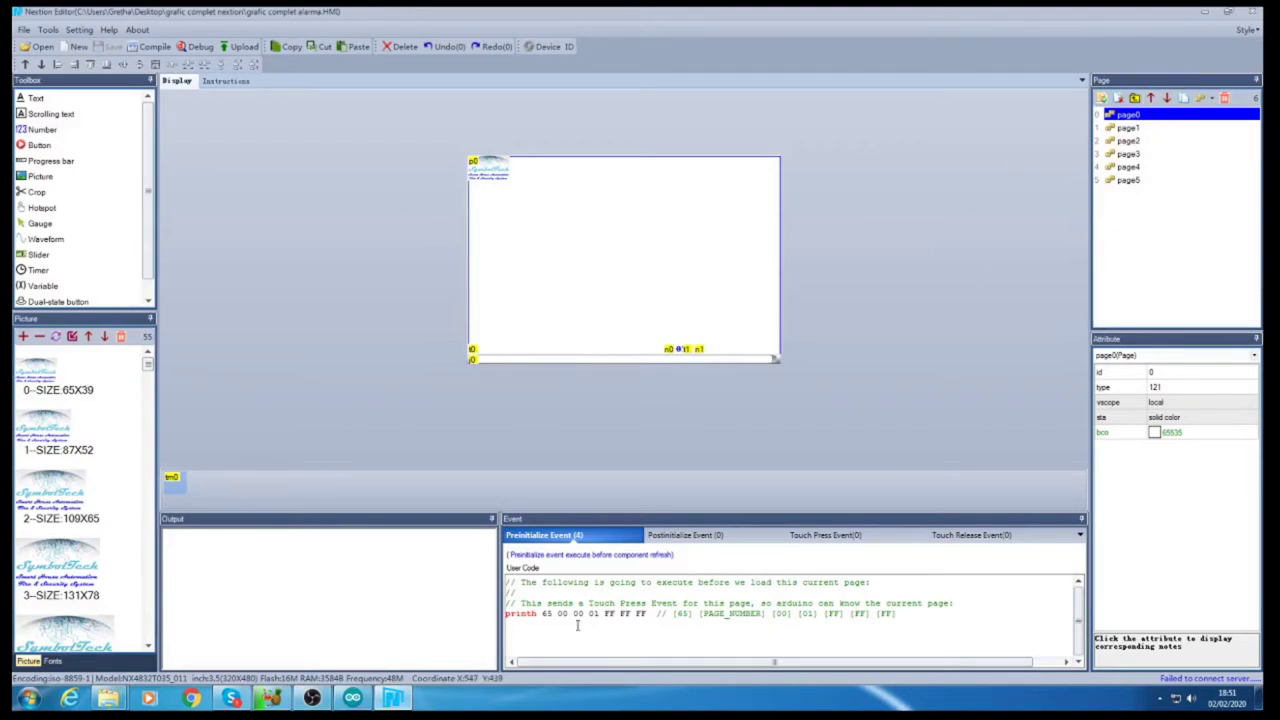
Step: Examine the timer event code of tm0 on page0 from the booting process text through to the final page 1 command
left_click(175, 484)
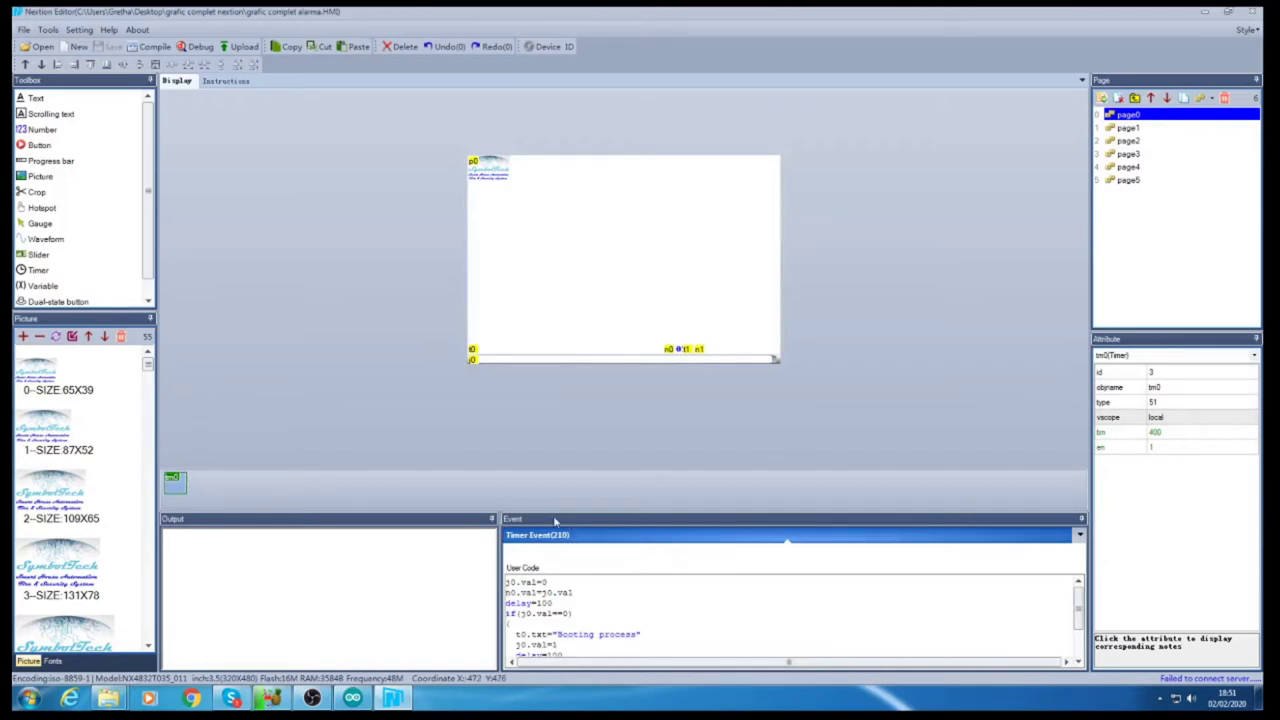
left_click(580, 592)
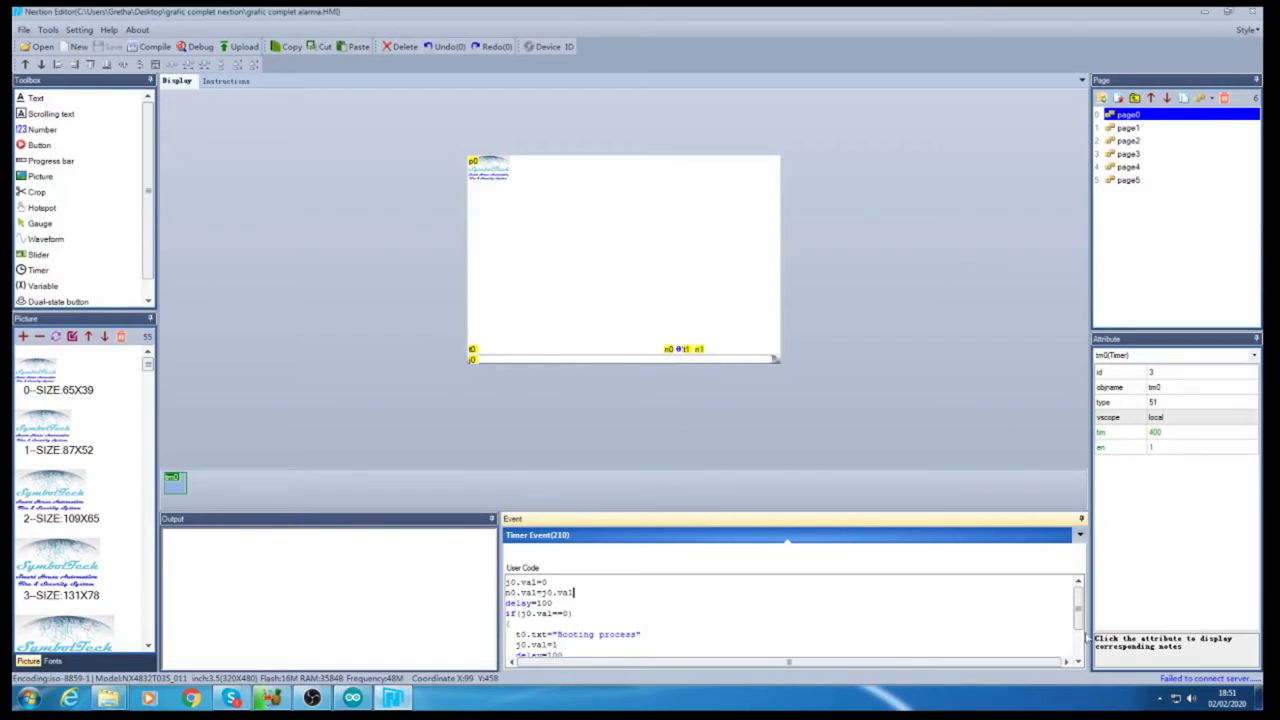
scroll(1078, 662, "down", 2)
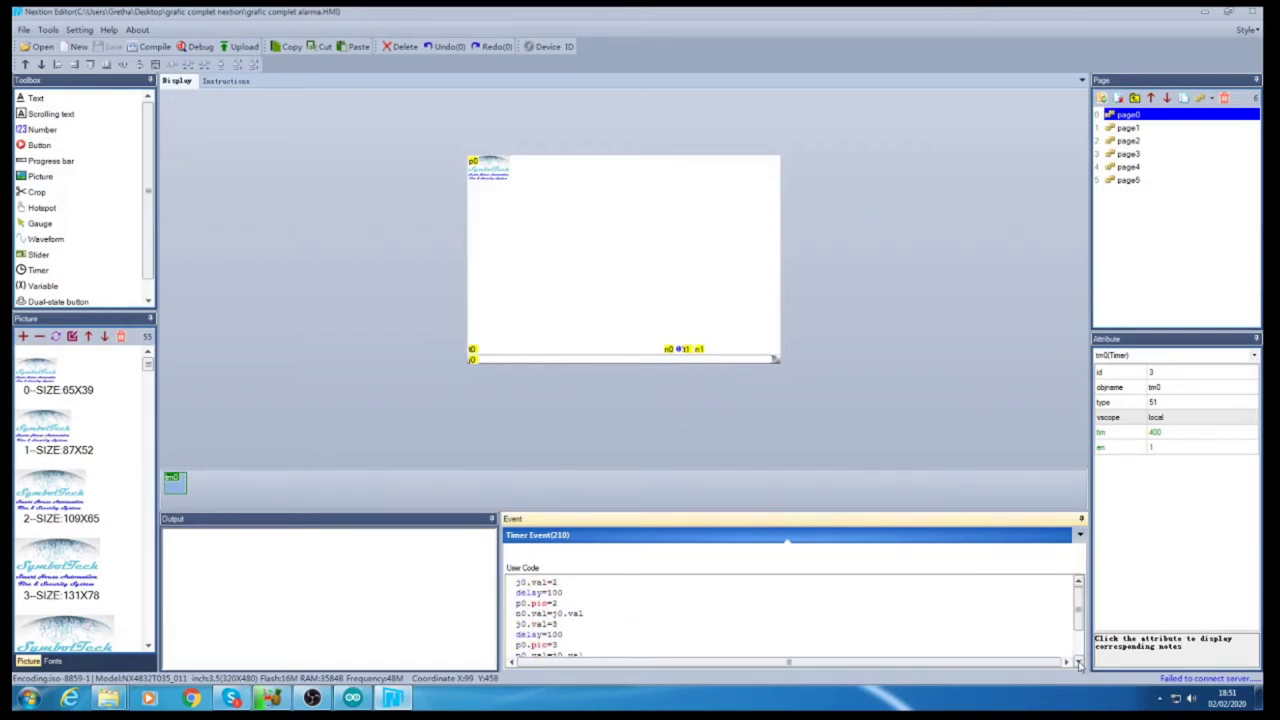
scroll(1078, 662, "down", 8)
scroll(1078, 664, "down", 7)
scroll(1078, 664, "down", 5)
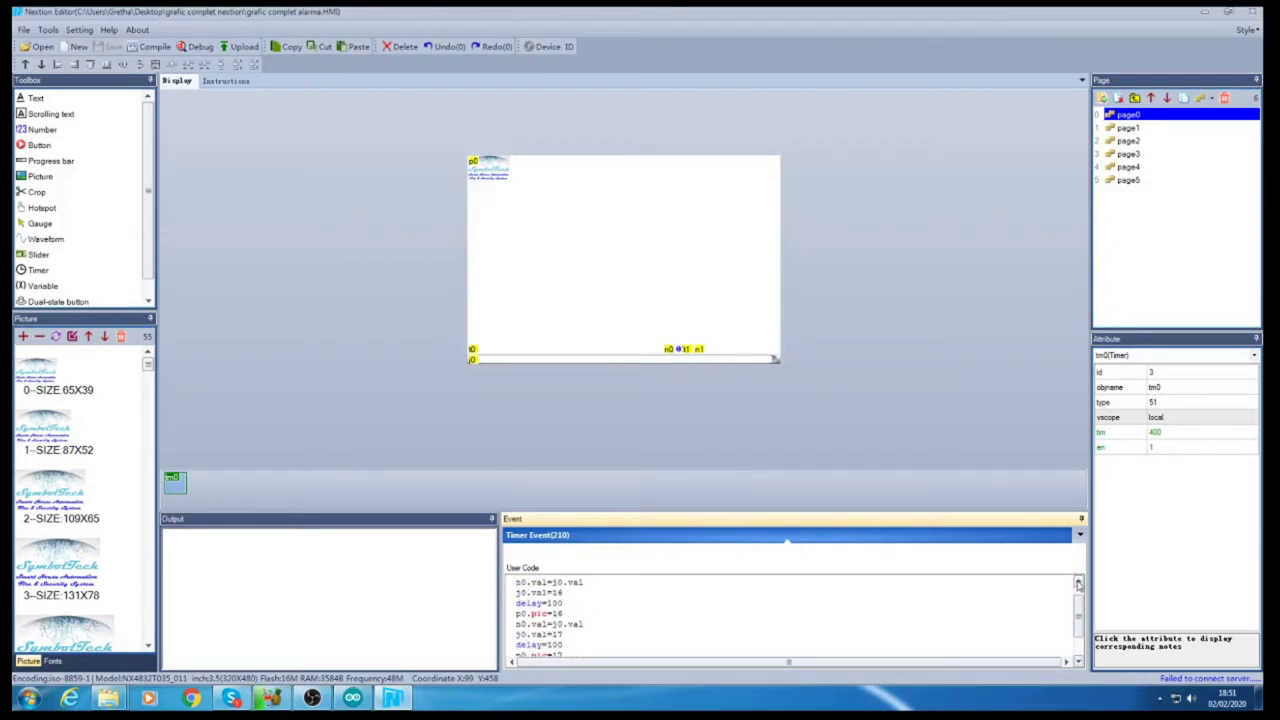
scroll(1078, 584, "up", 3)
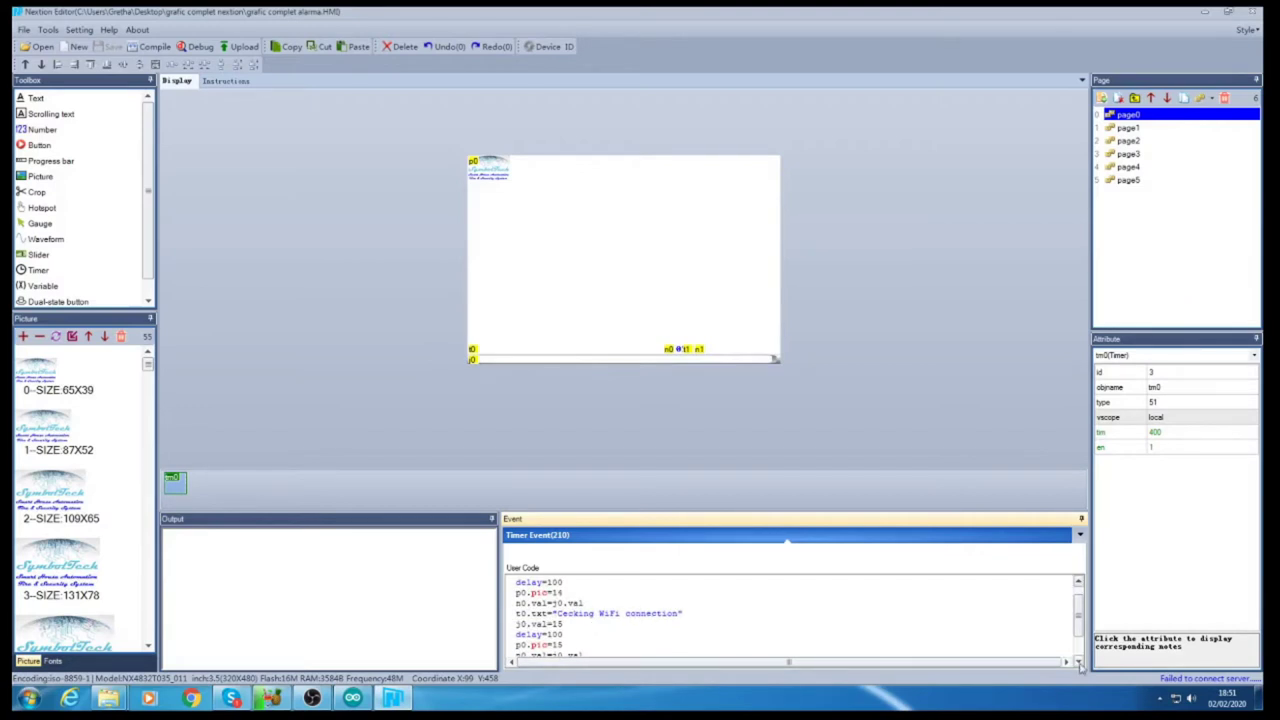
scroll(1080, 669, "down", 2)
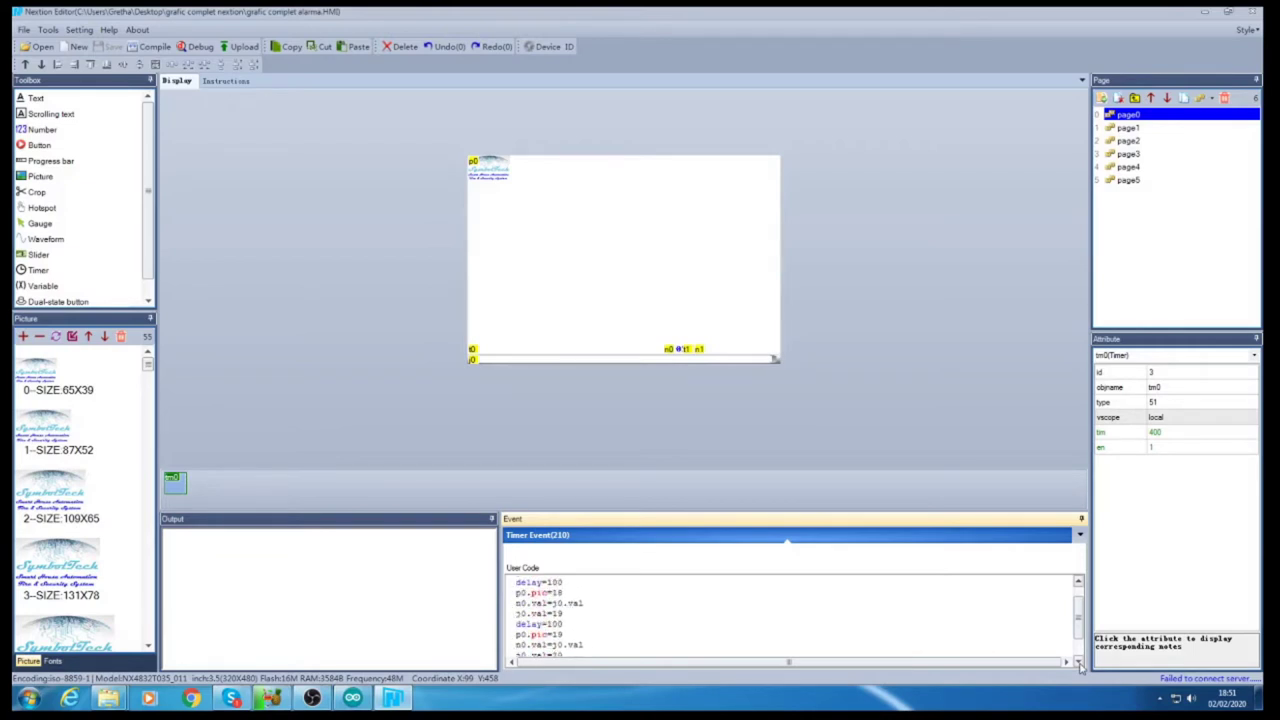
scroll(1080, 669, "down", 2)
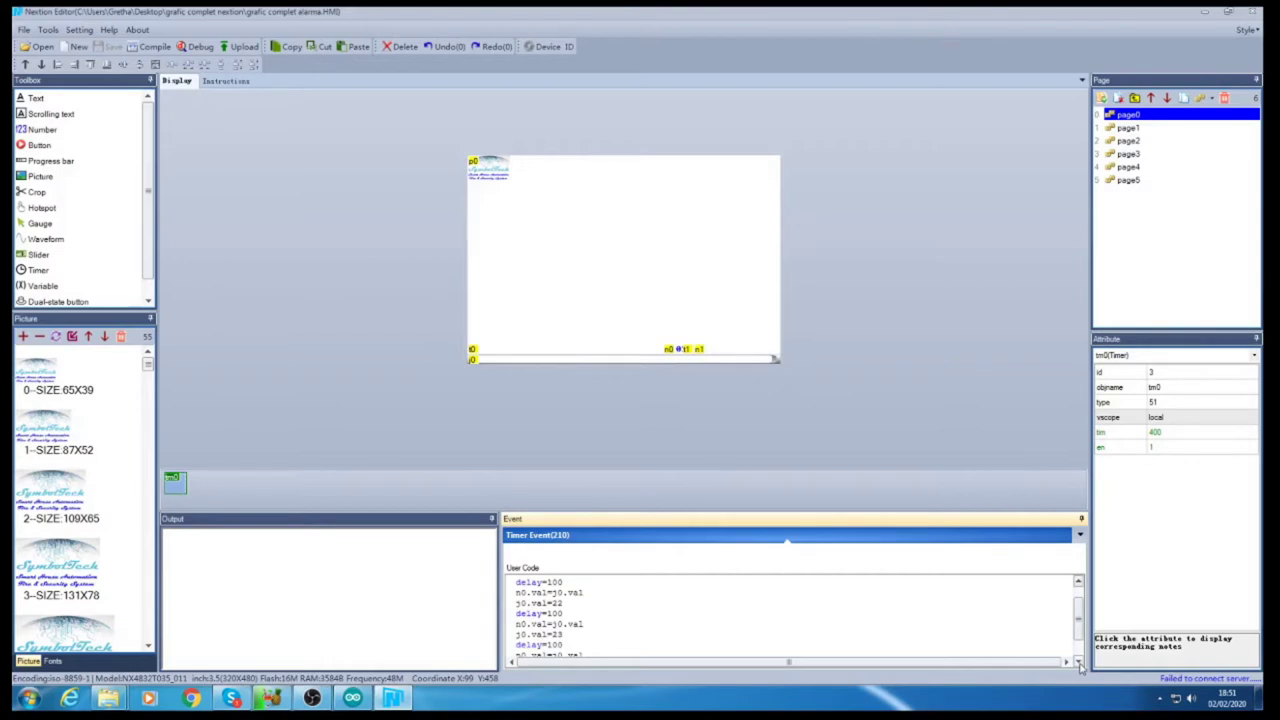
scroll(1080, 669, "down", 2)
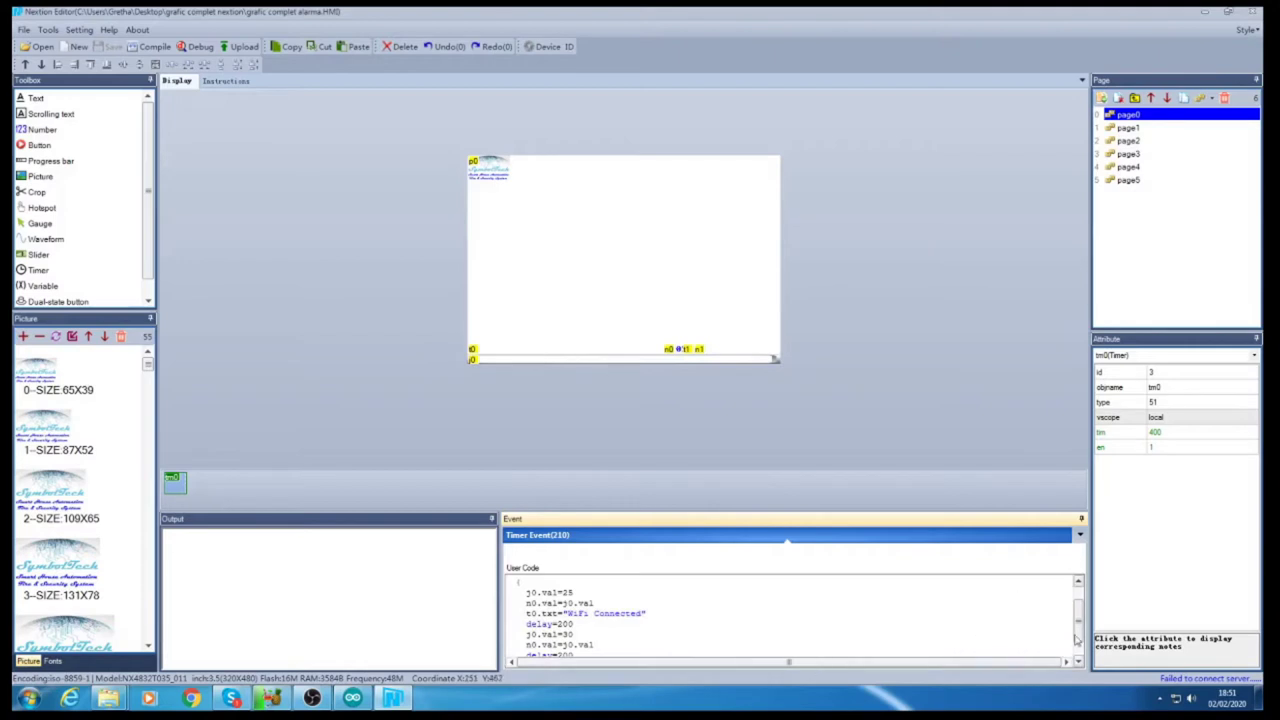
scroll(1079, 664, "down", 5)
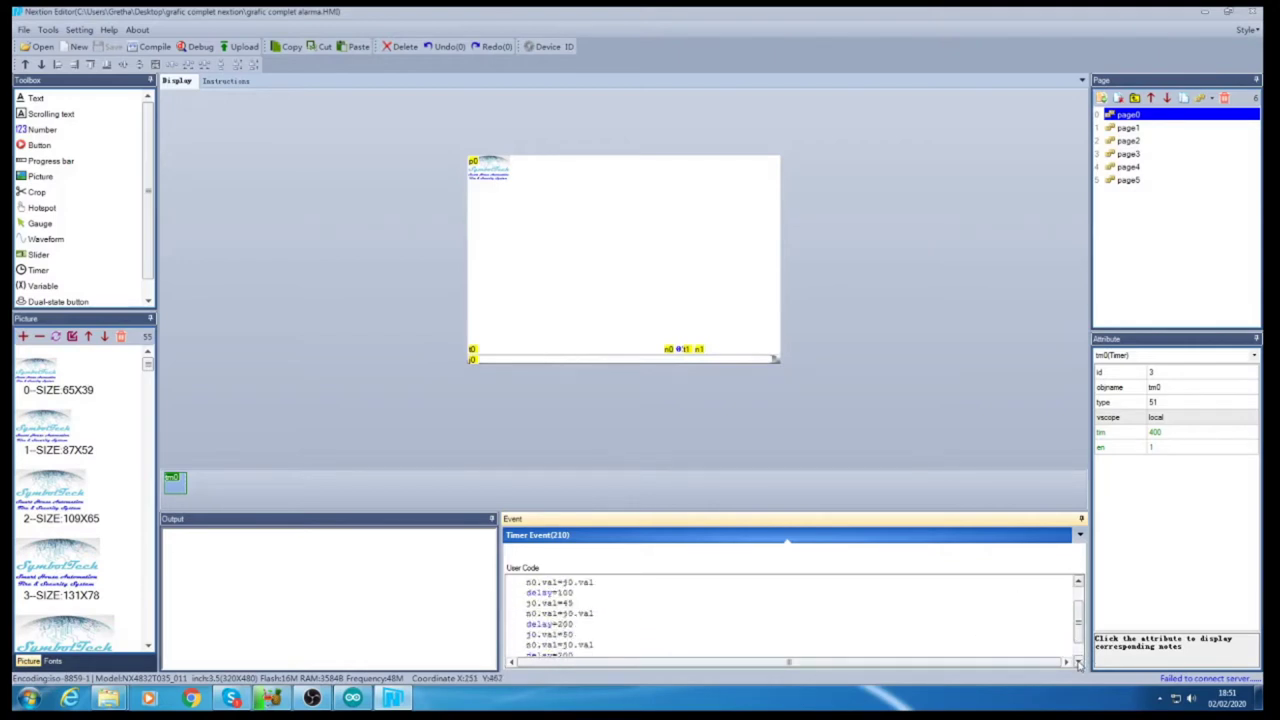
scroll(1079, 664, "down", 6)
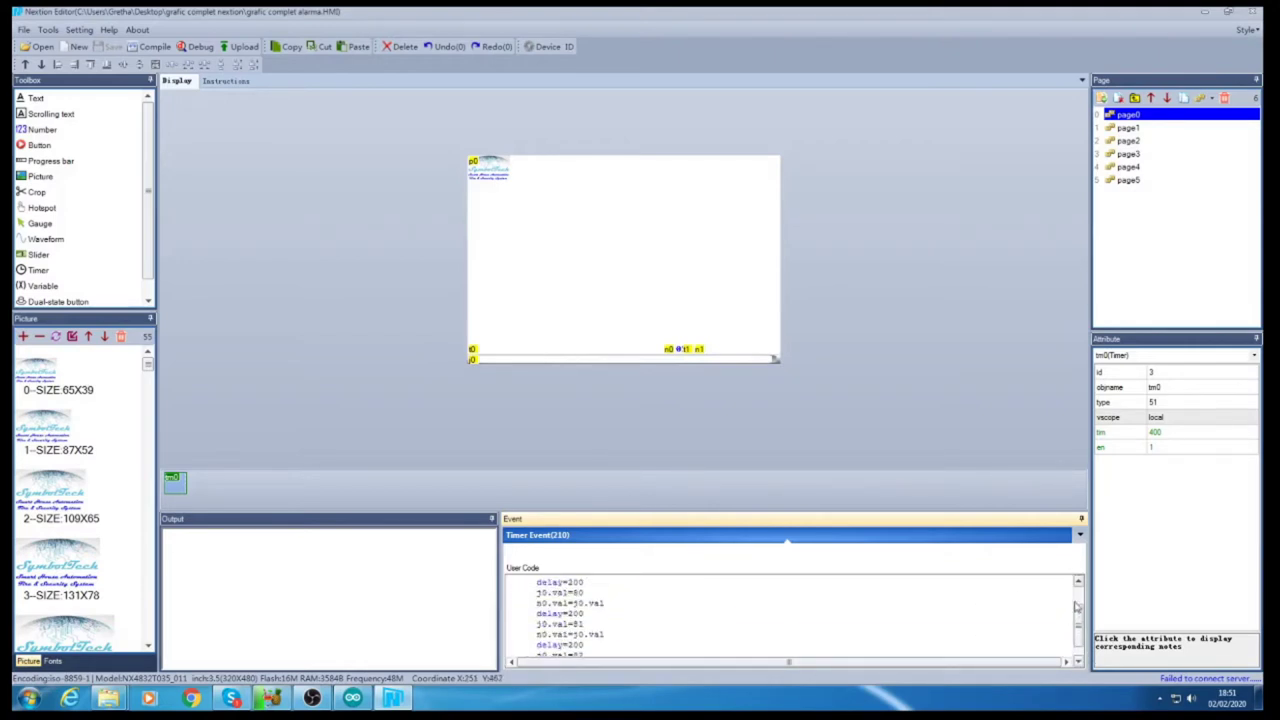
scroll(1079, 587, "down", 3)
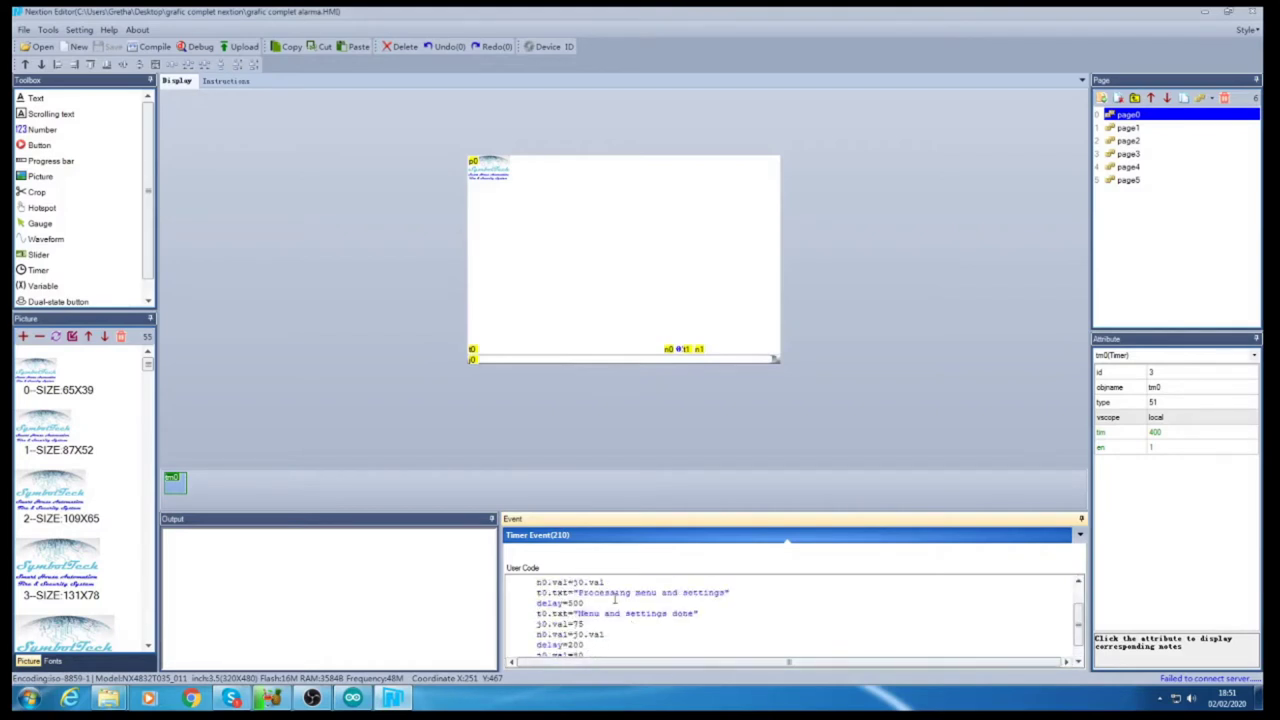
scroll(1078, 662, "down", 5)
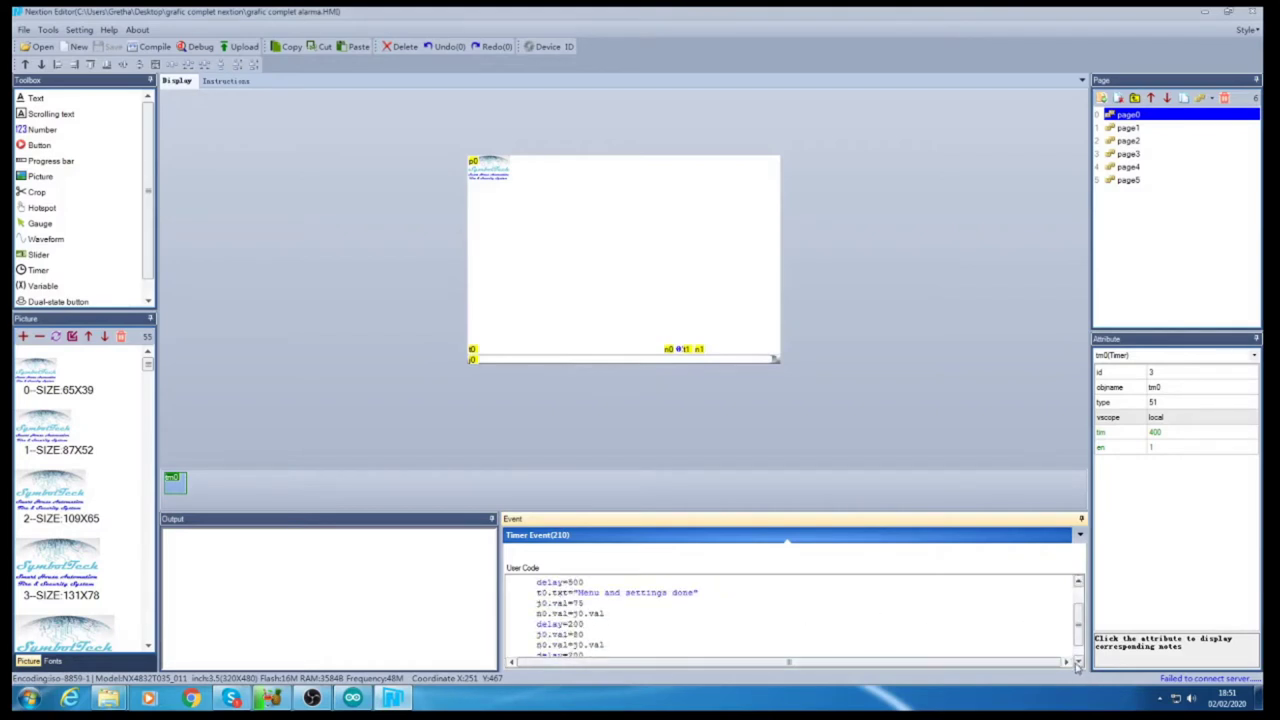
scroll(1078, 664, "down", 5)
scroll(1078, 664, "down", 3)
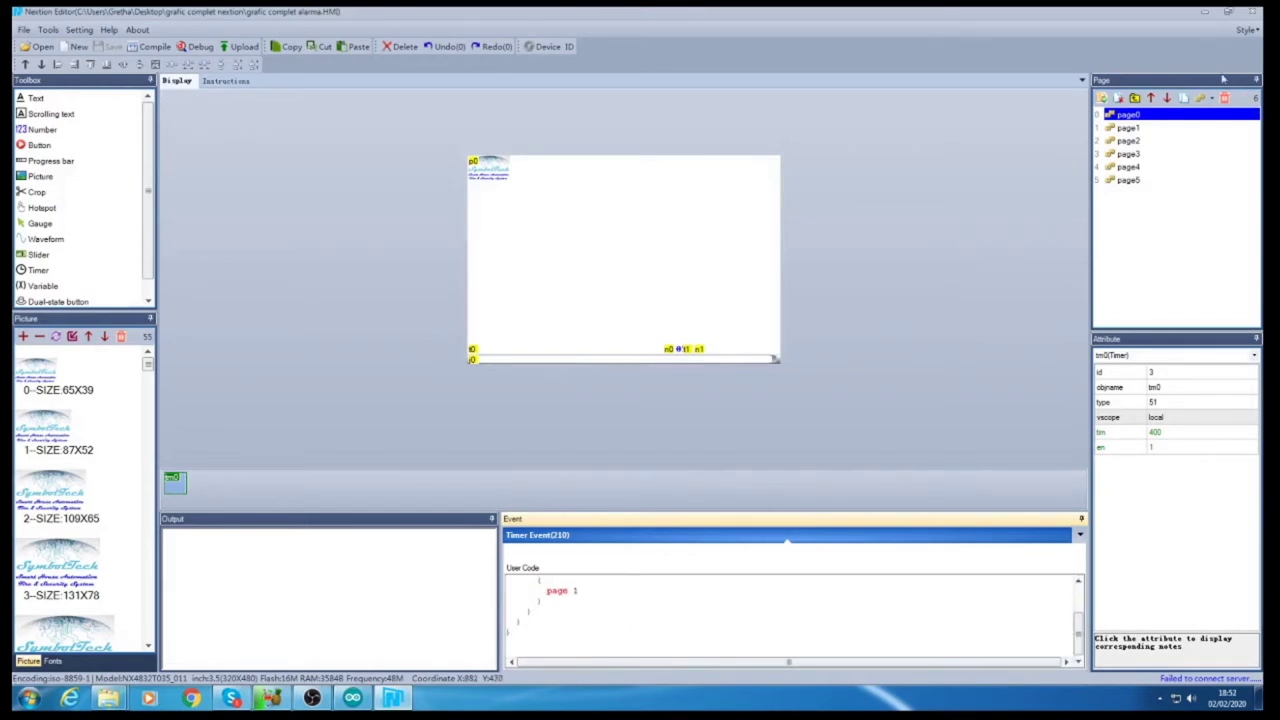
Step: Open page1 and inspect the attributes of text components t9, t10 and t11
left_click(1155, 131)
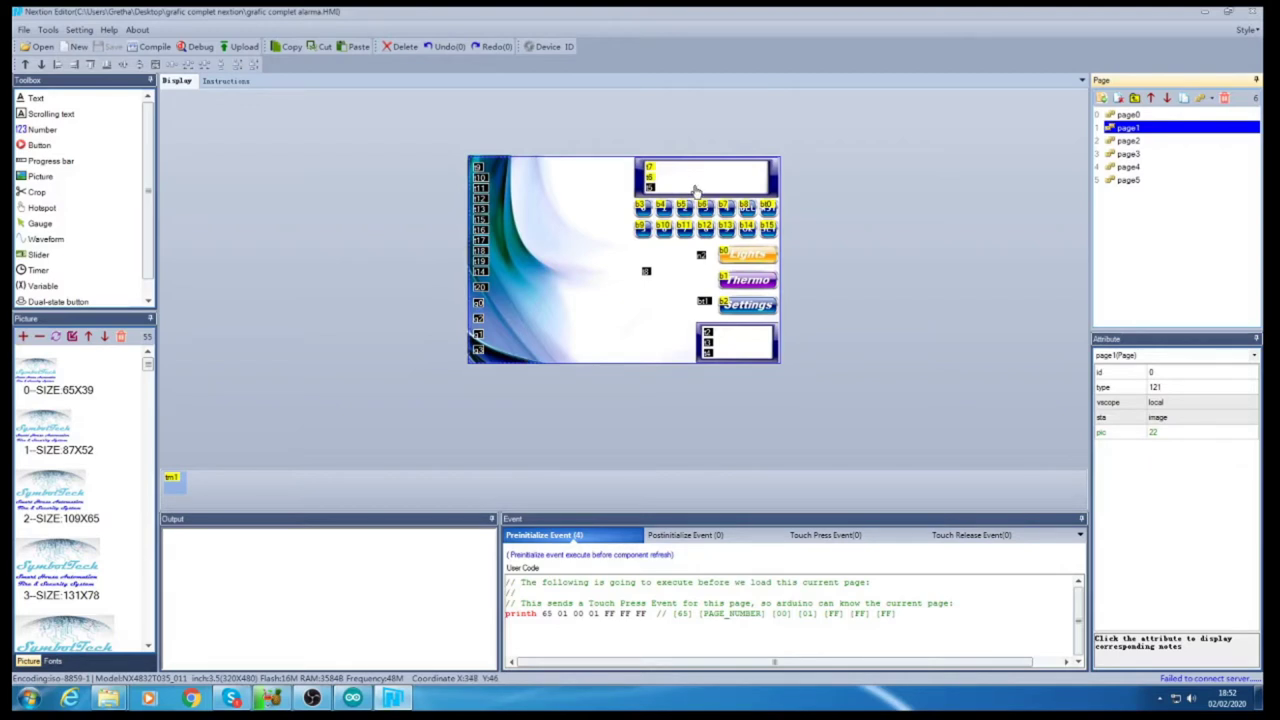
left_click(500, 172)
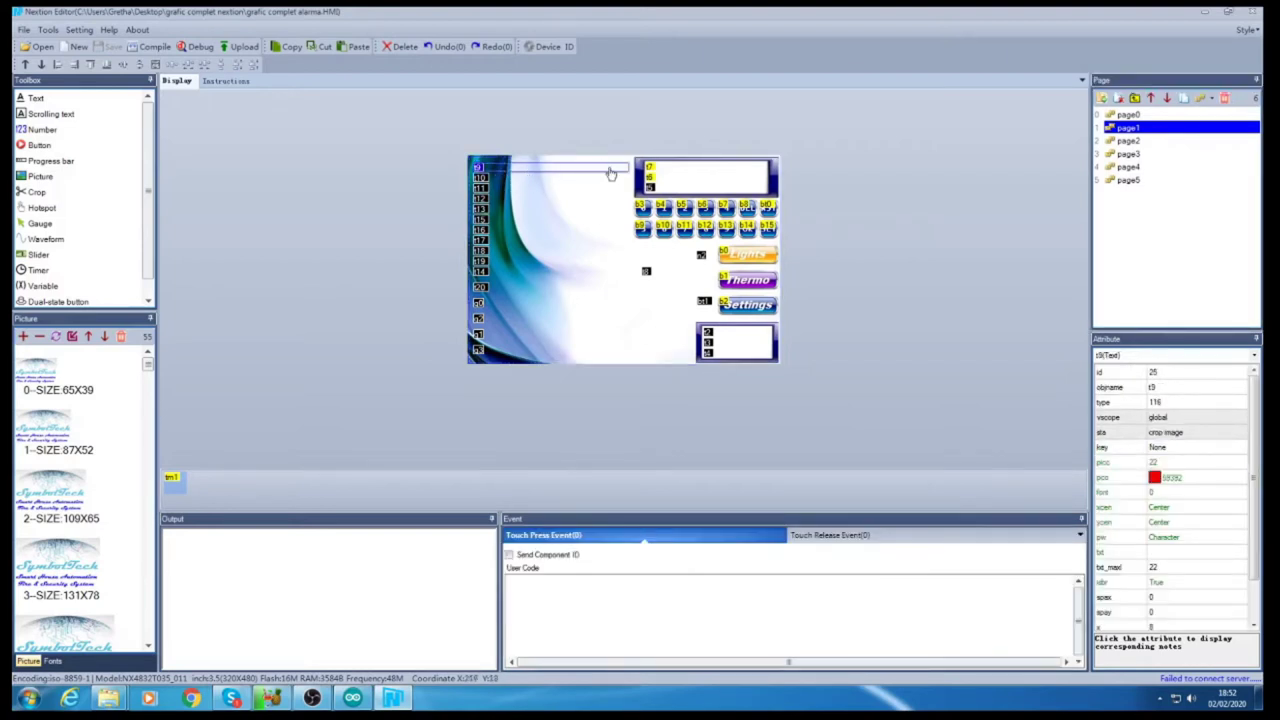
left_click(532, 180)
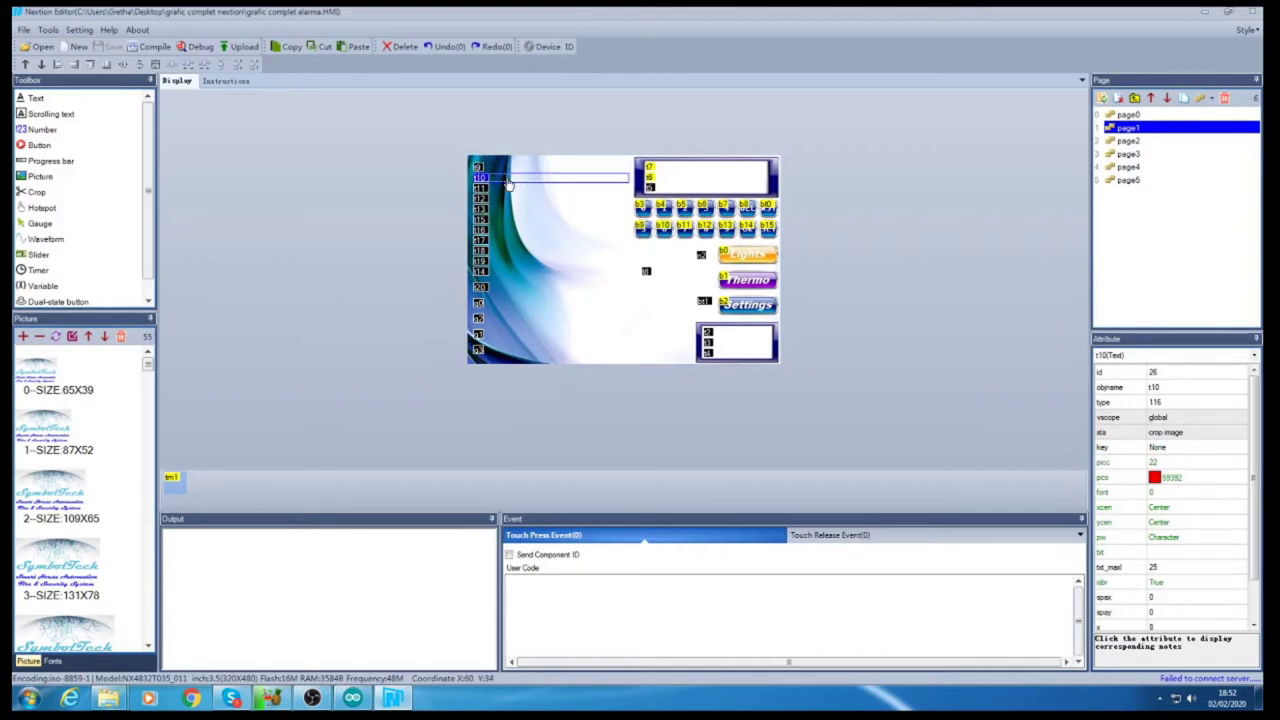
left_click(528, 192)
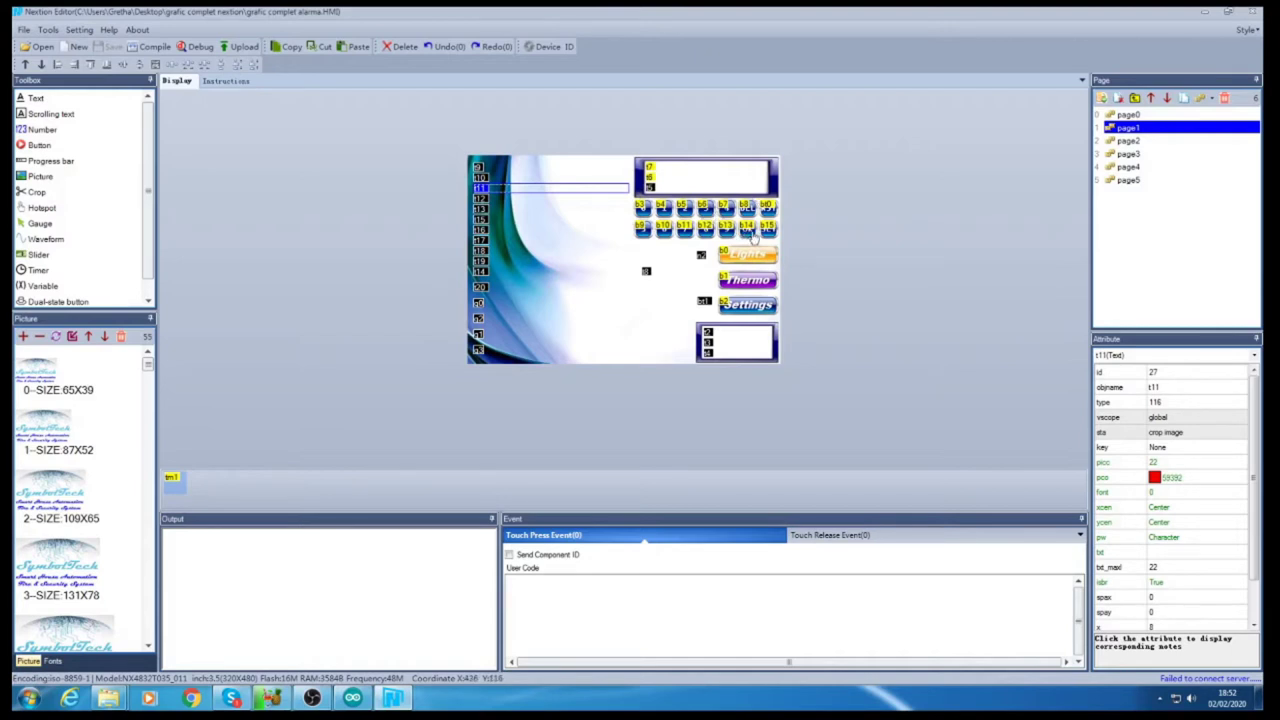
Step: Open page5 and inspect the Reset button's touch press event and the tm0 timer code
left_click(1128, 180)
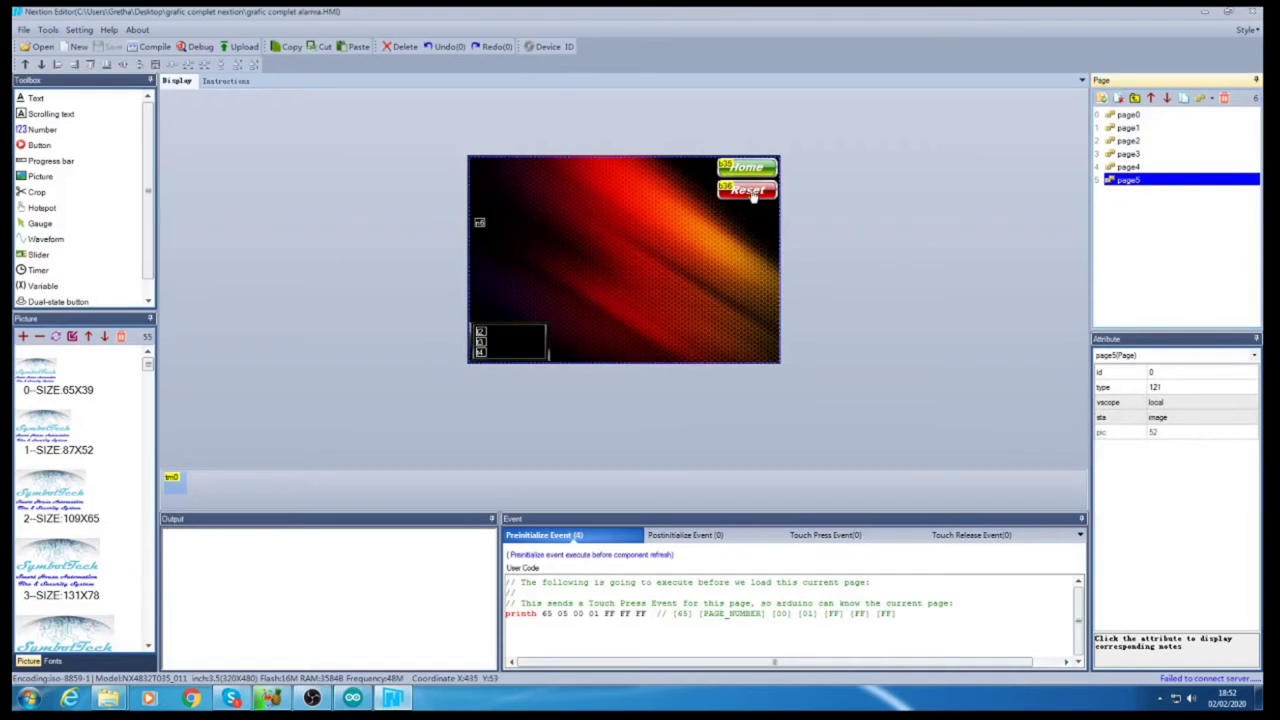
left_click(753, 196)
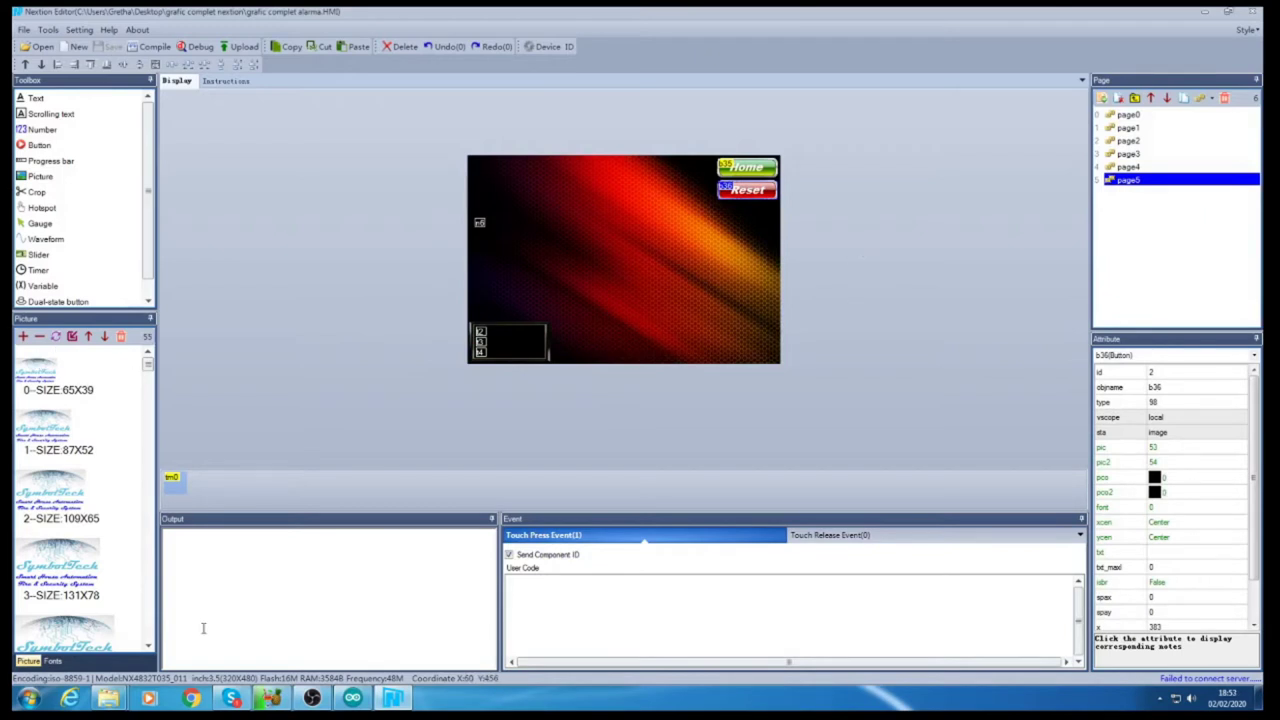
left_click(180, 490)
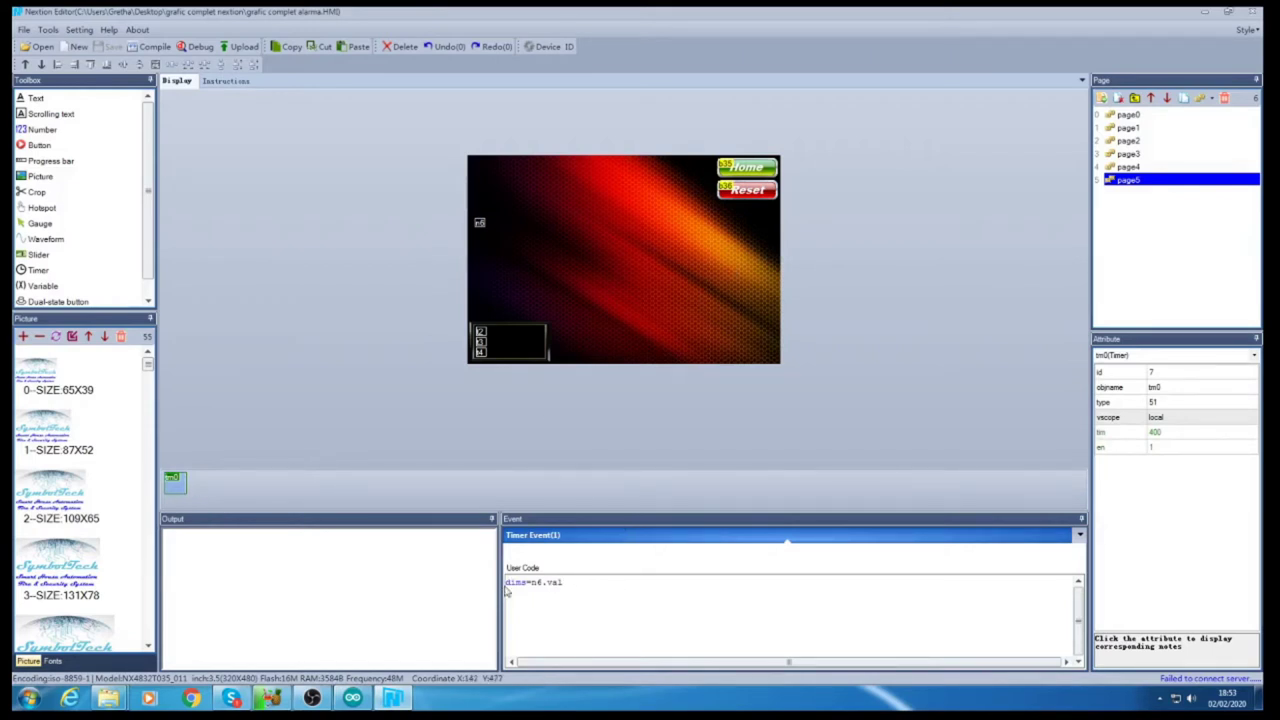
Step: Review the layouts of page4, page3, page2, page1 and page5 in turn, ending on page1
left_click(1166, 167)
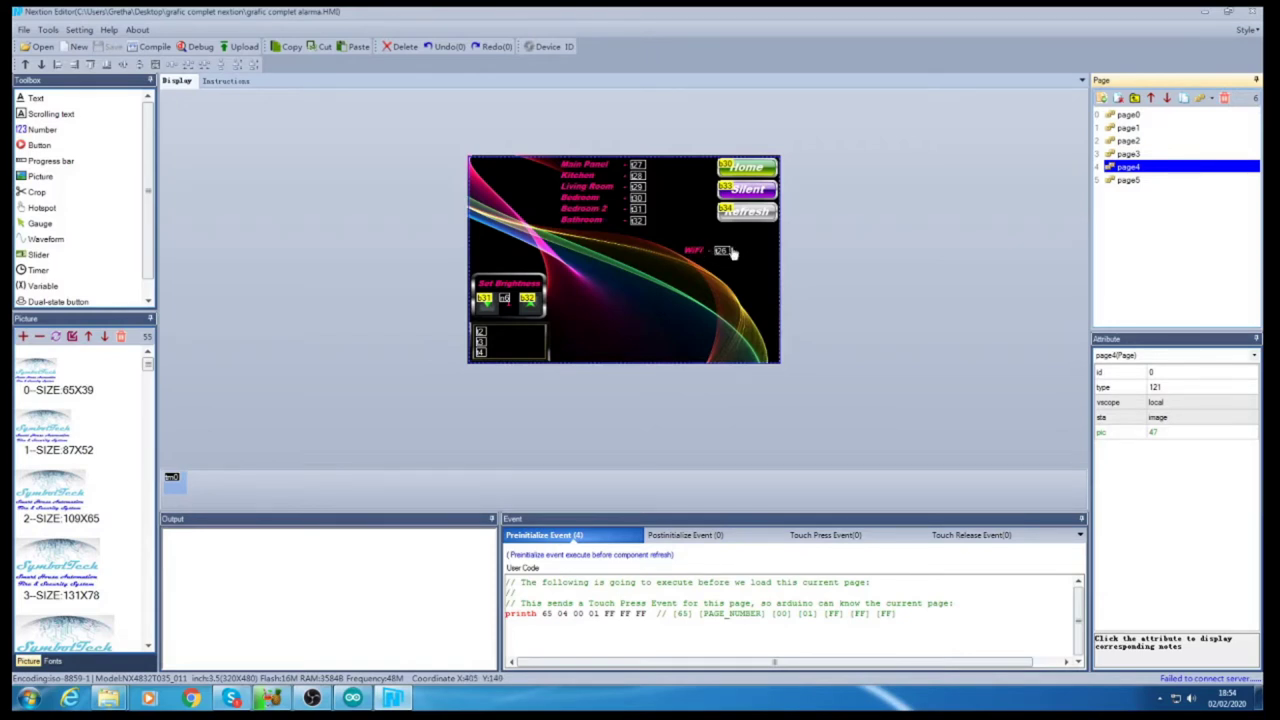
left_click(1156, 155)
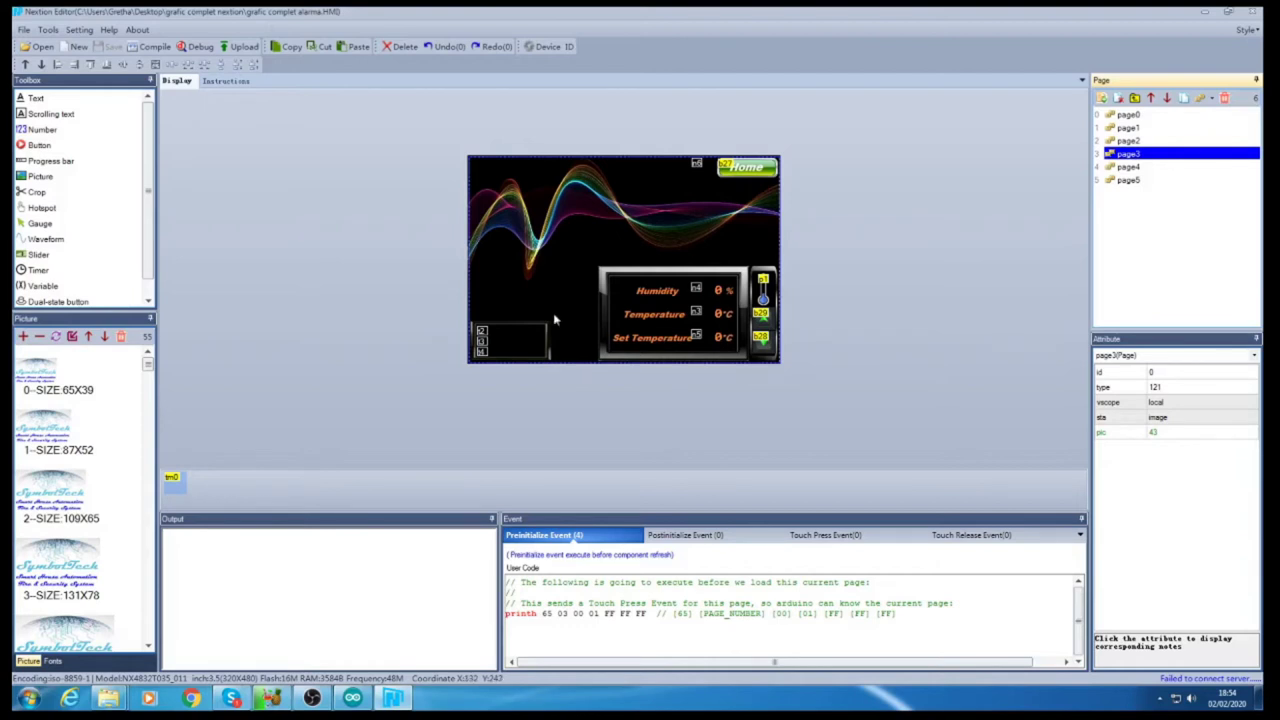
left_click(1156, 144)
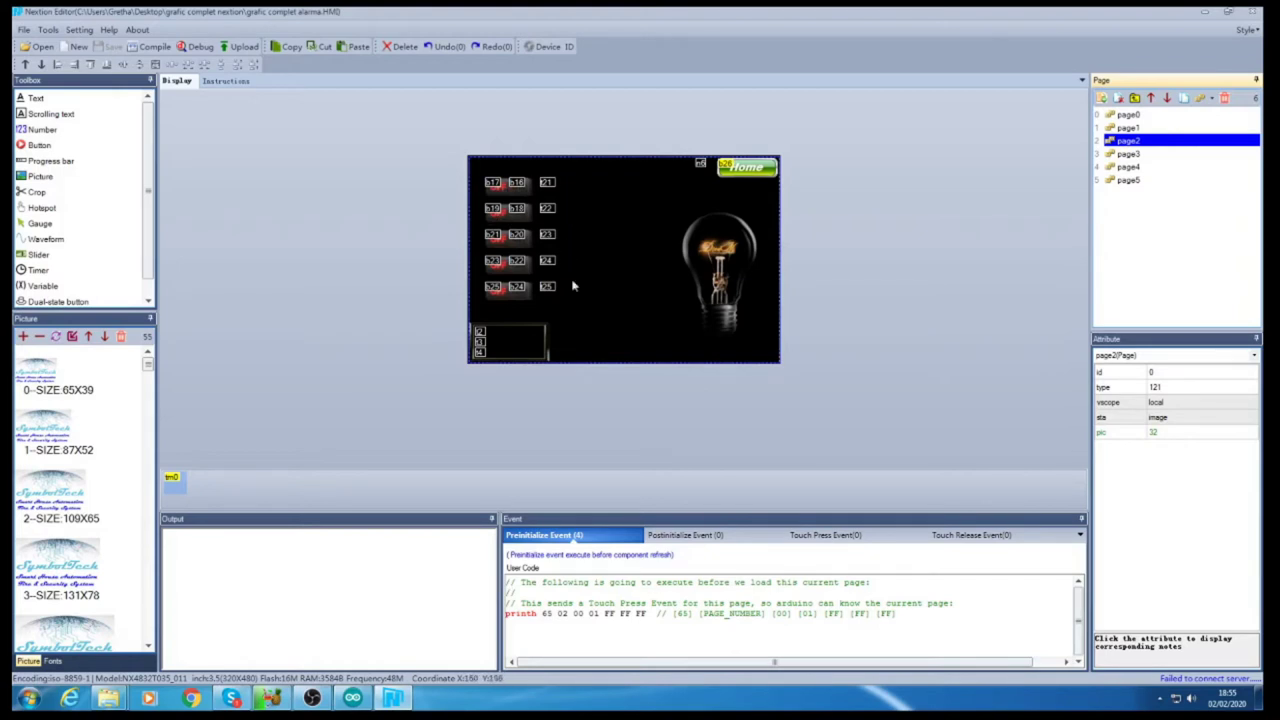
left_click(1163, 130)
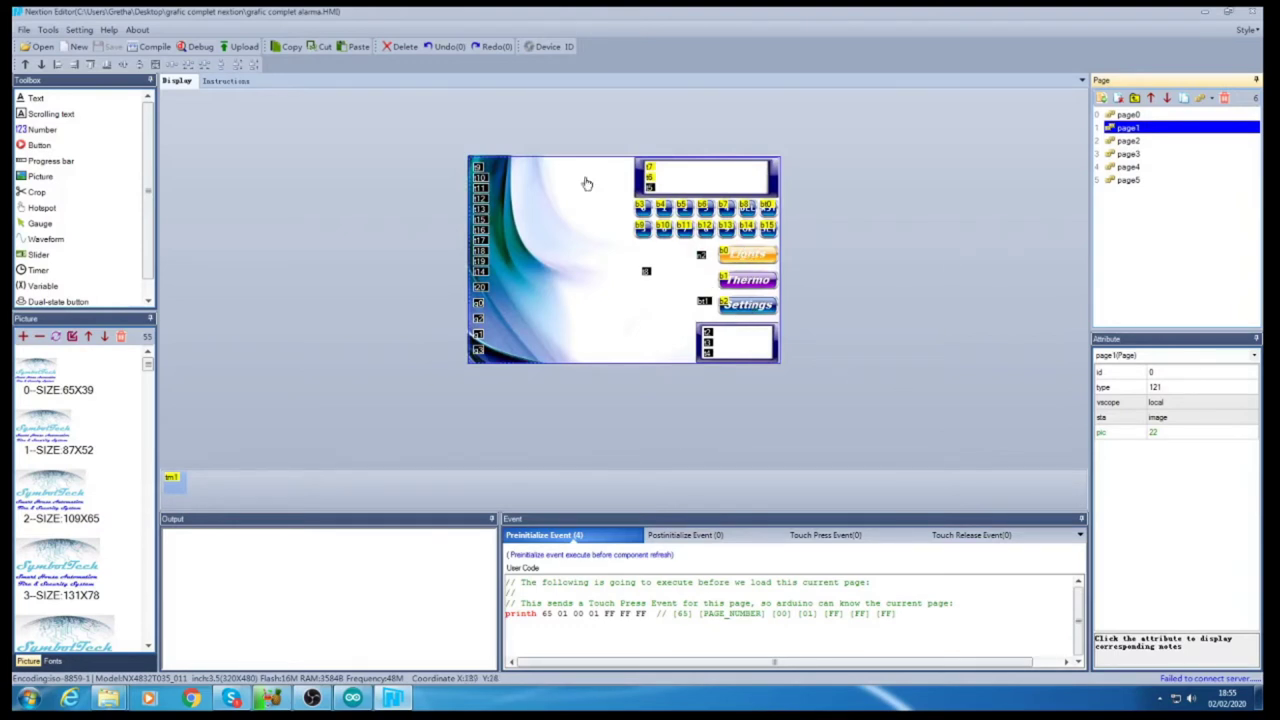
left_click(1128, 181)
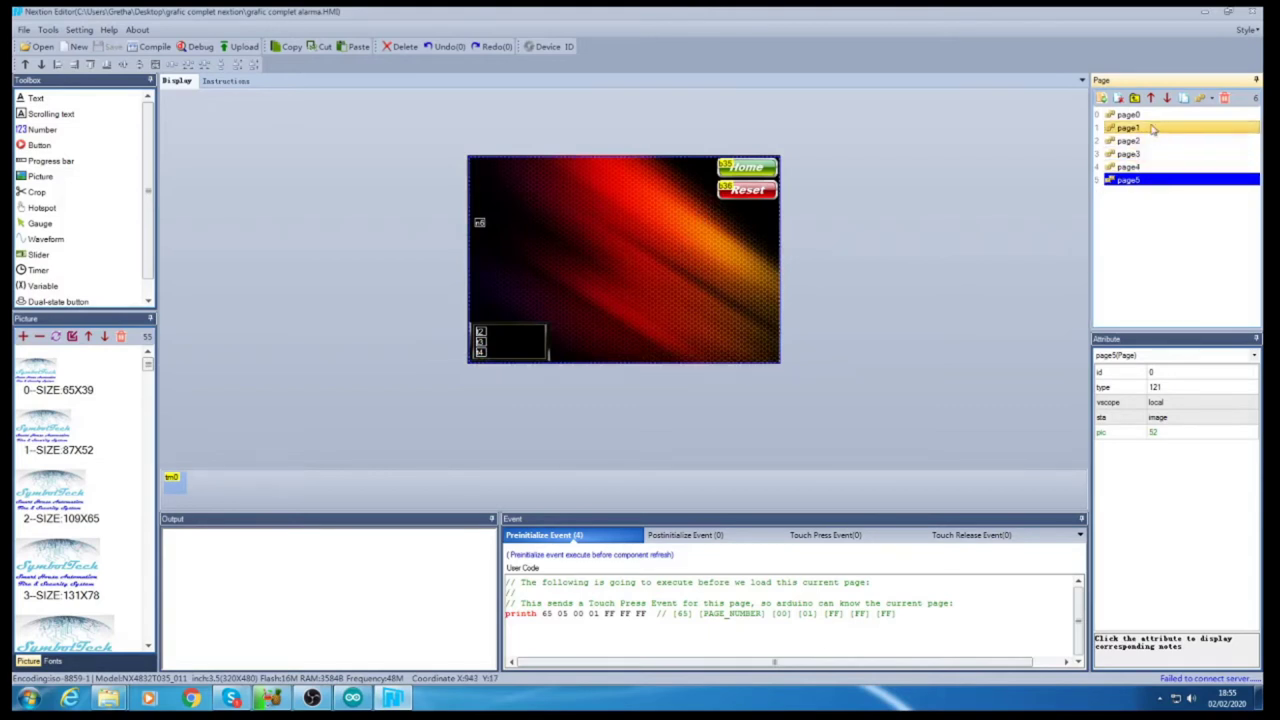
left_click(1152, 128)
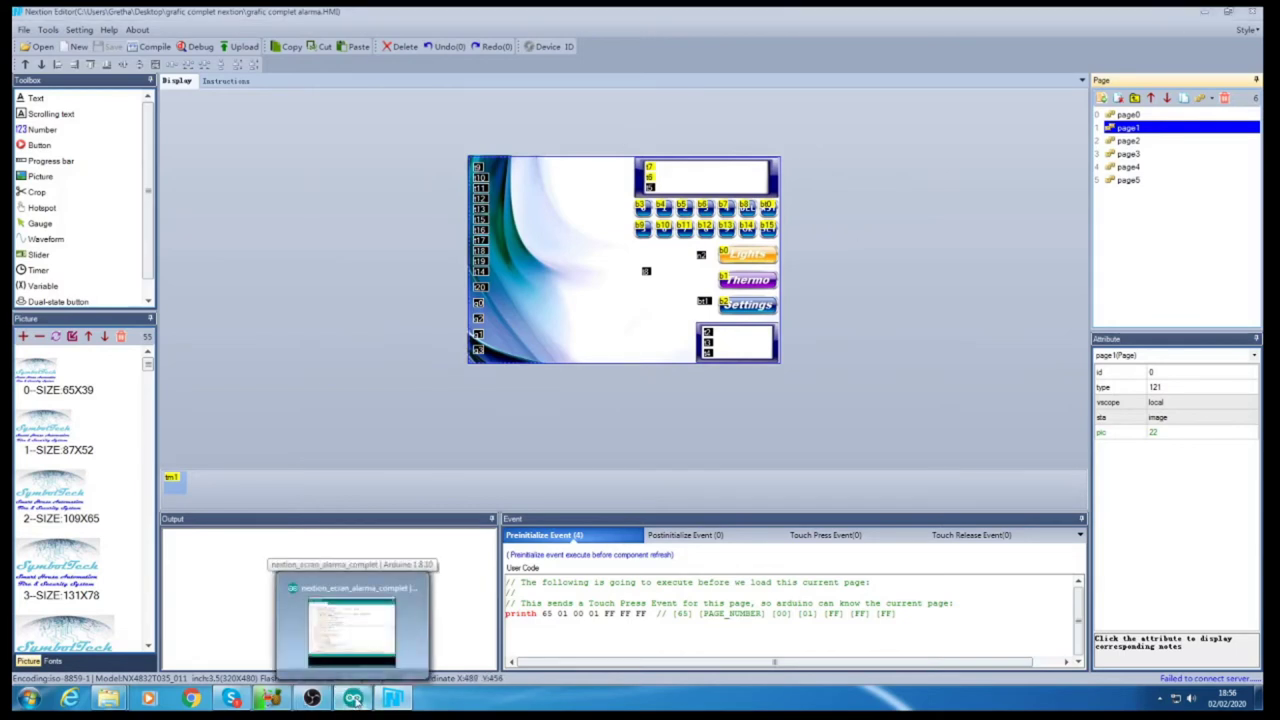
Step: Switch to the nextion_ecran_alarma_complet sketch in Arduino and highlight the sound counter blocks on lines 1889 to 1947, just before the loop ends
left_click(353, 698)
scroll(556, 246, "down", 5)
scroll(556, 246, "up", 6)
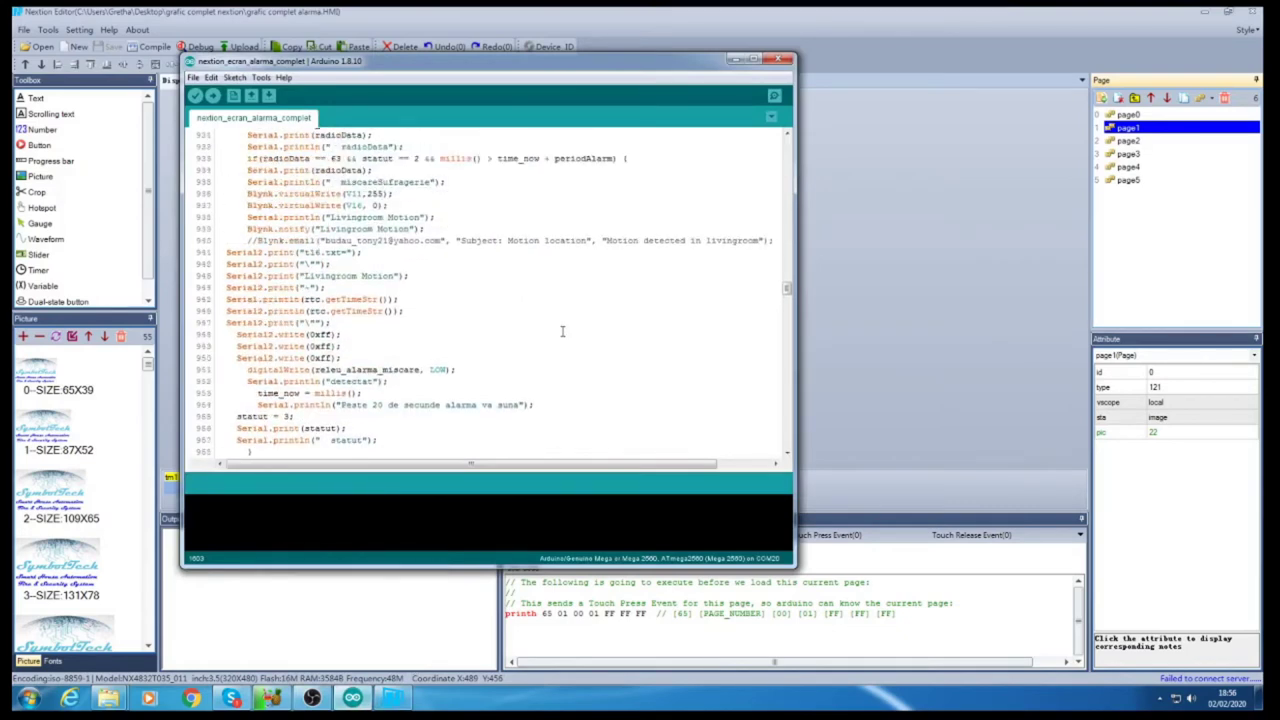
scroll(562, 331, "down", 7)
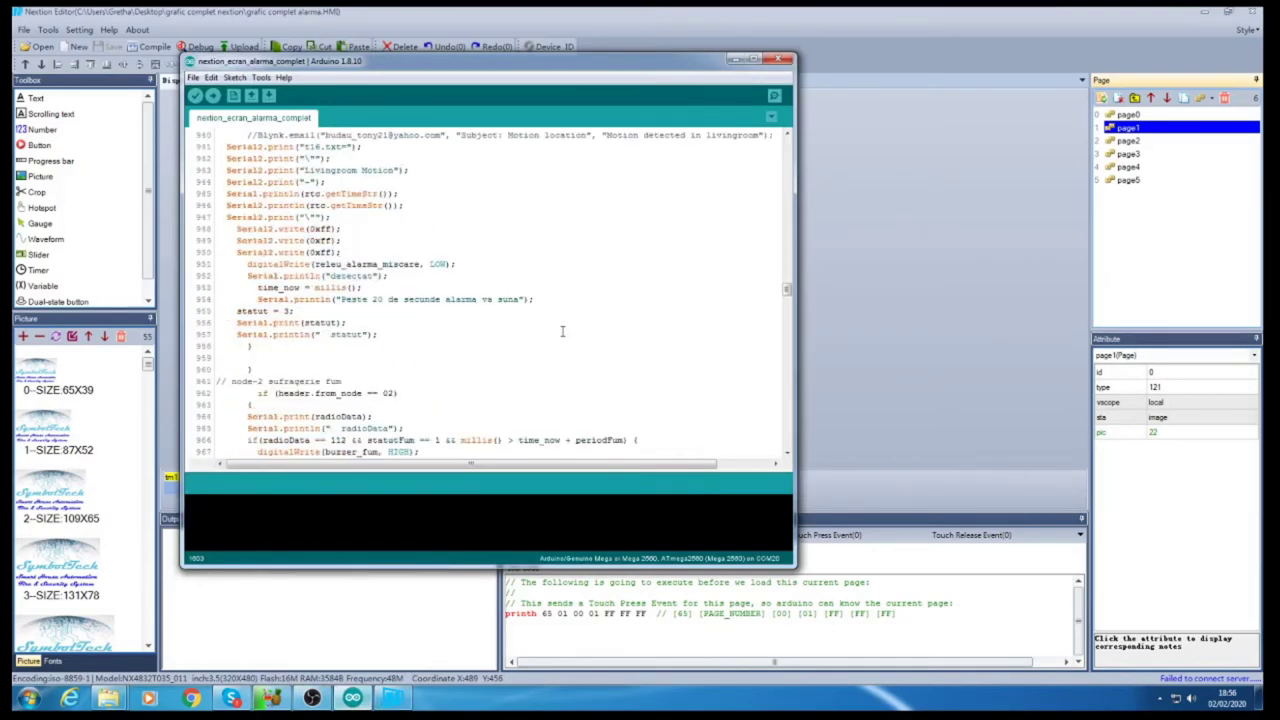
left_click_drag(787, 291, 788, 450)
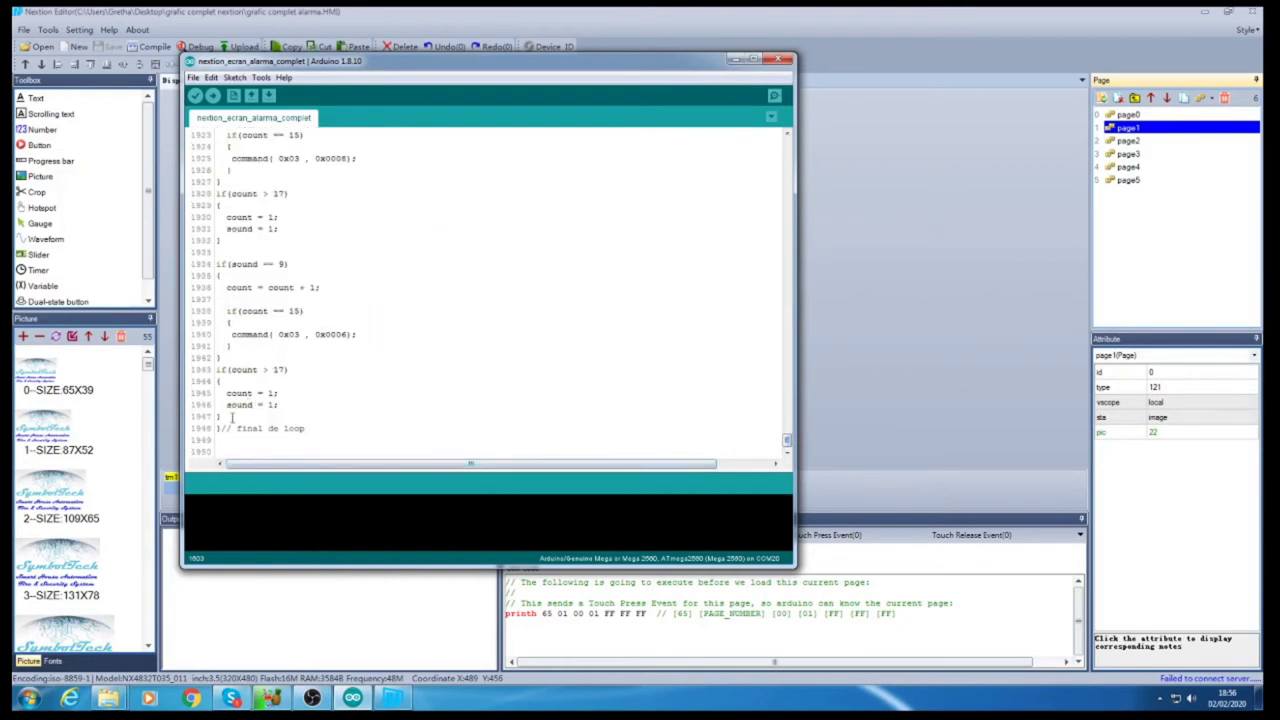
left_click_drag(233, 417, 208, 216)
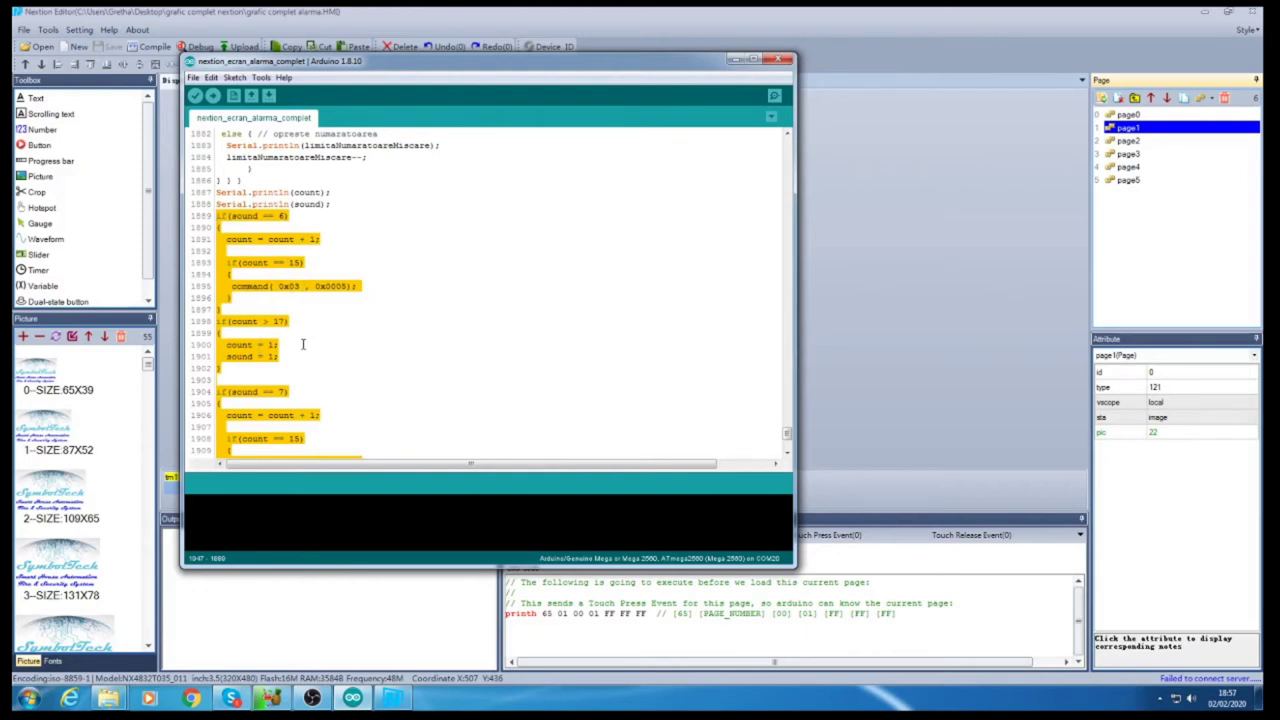
Step: Go back to the alarm activation code around line 1566 of the sketch
left_click_drag(788, 436, 787, 386)
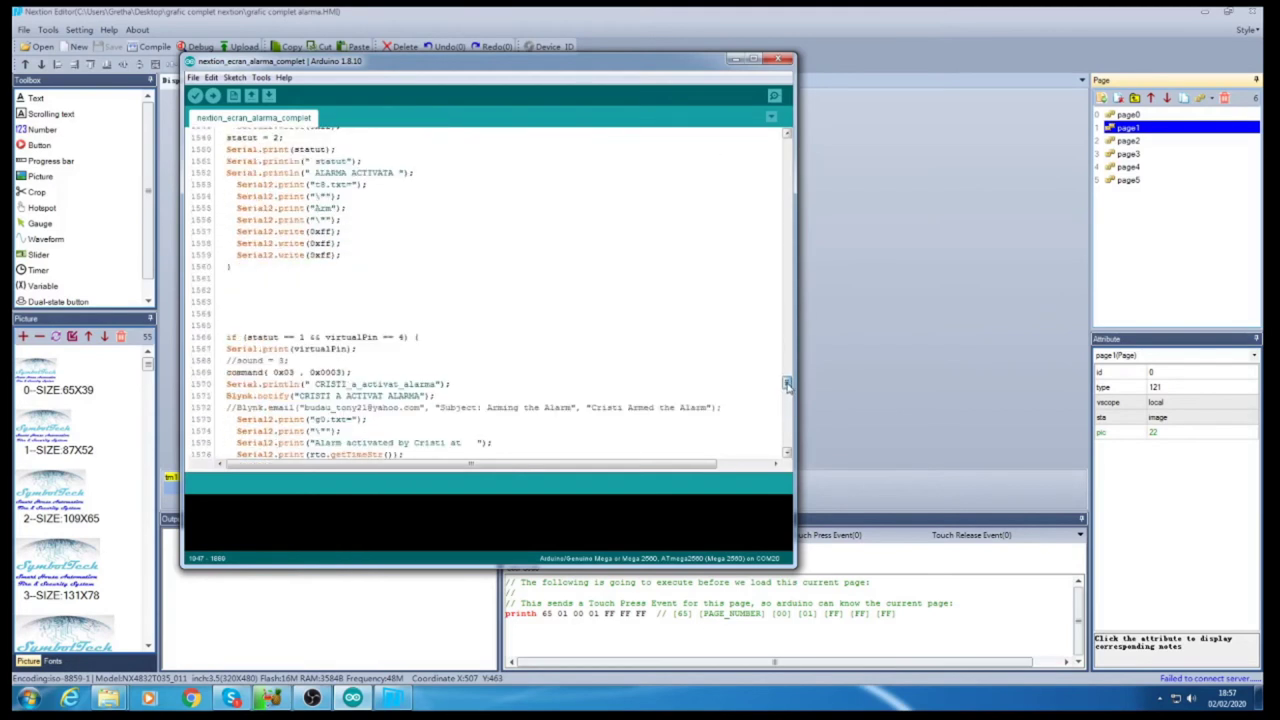